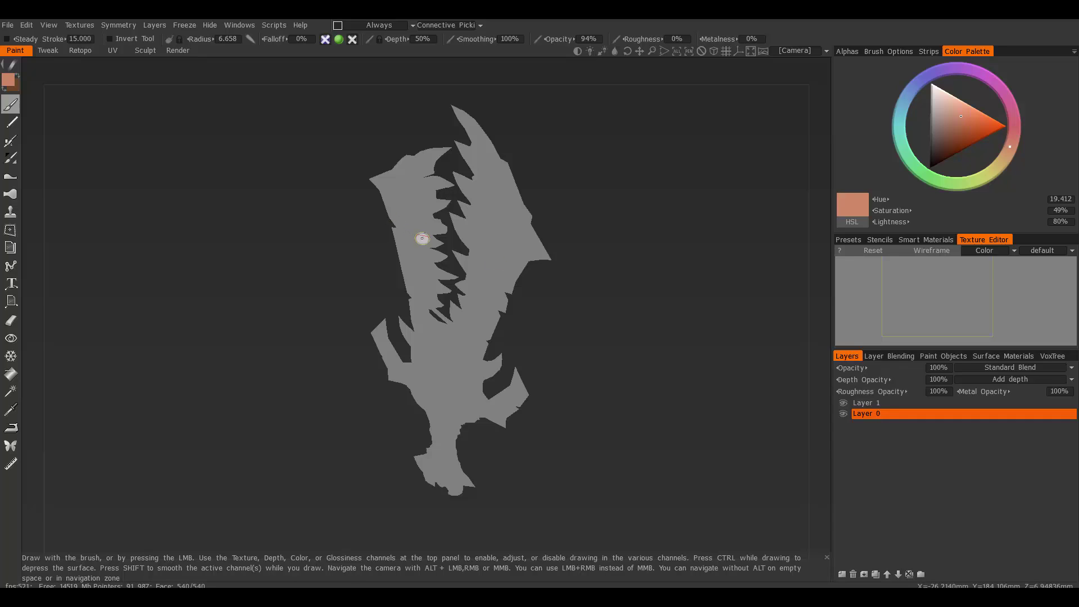
Delete the empty Layer 1 so only Layer 0 remains, and open the Textures menu
{"action": "left_click", "coordinate": [881, 405]}
{"action": "left_click", "coordinate": [854, 573]}
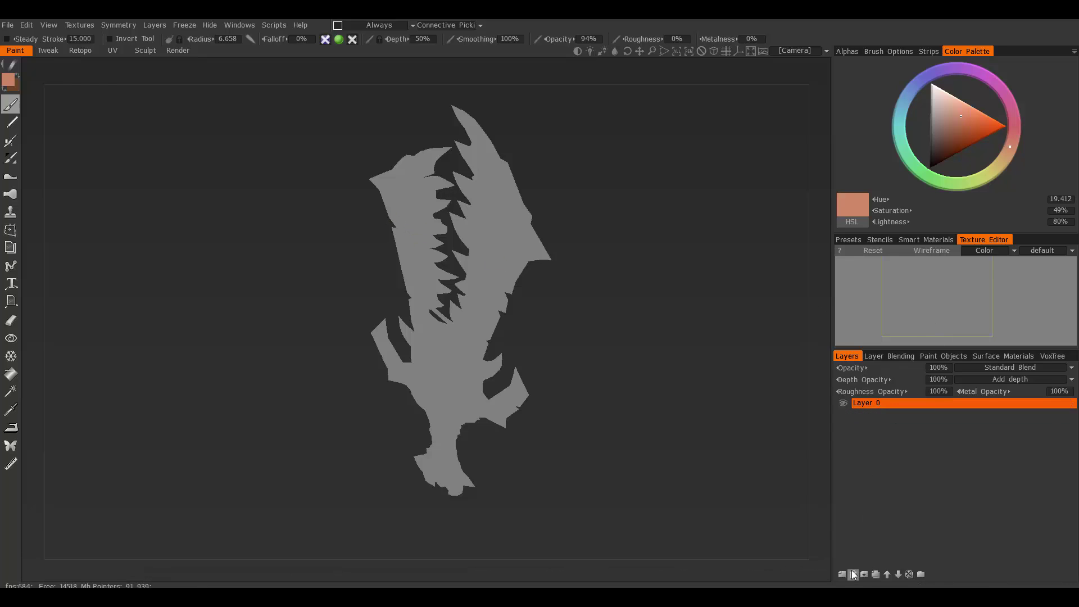
{"action": "left_click", "coordinate": [49, 28]}
{"action": "mouse_move", "coordinate": [73, 25]}
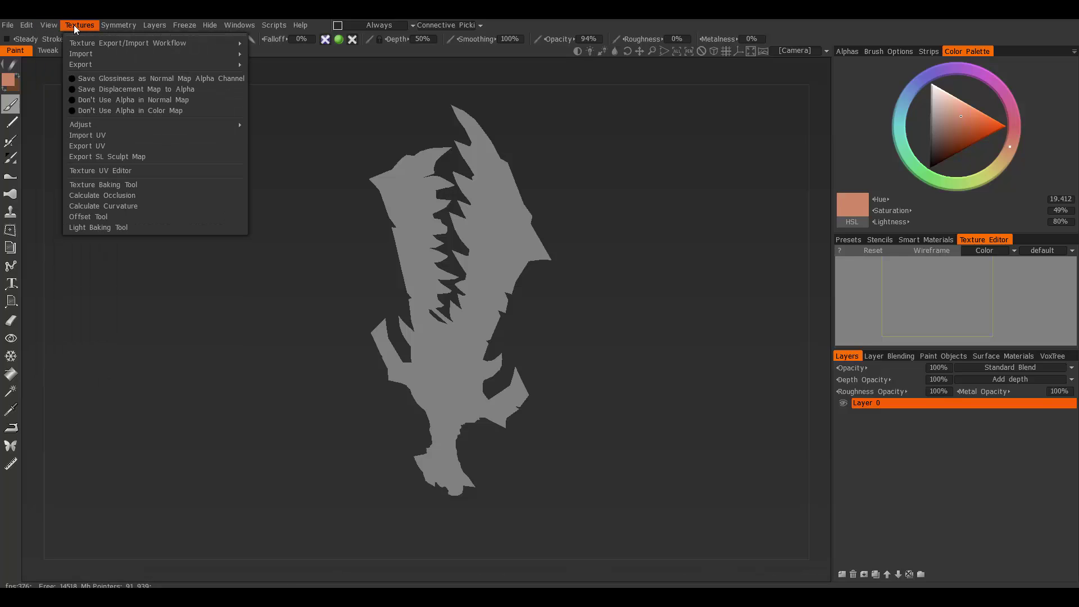
Calculate ambient occlusion into a new layer with Sphere light sources and 2048 lights
{"action": "left_click", "coordinate": [119, 195]}
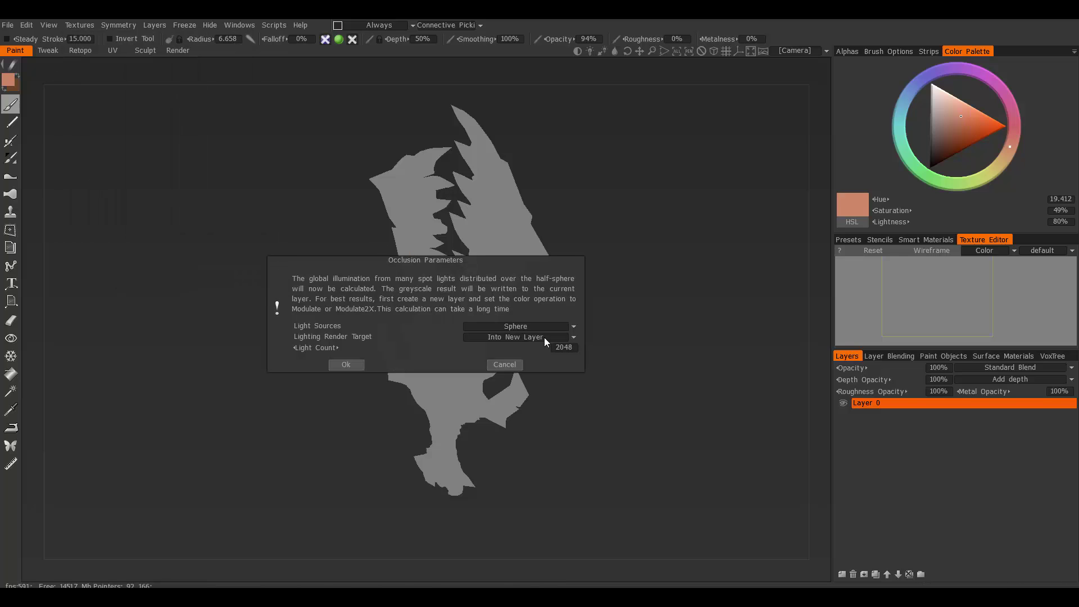
{"action": "left_click_drag", "start_coordinate": [461, 259], "coordinate": [585, 201]}
{"action": "left_click", "coordinate": [654, 282]}
{"action": "left_click", "coordinate": [659, 278]}
{"action": "left_click", "coordinate": [657, 283]}
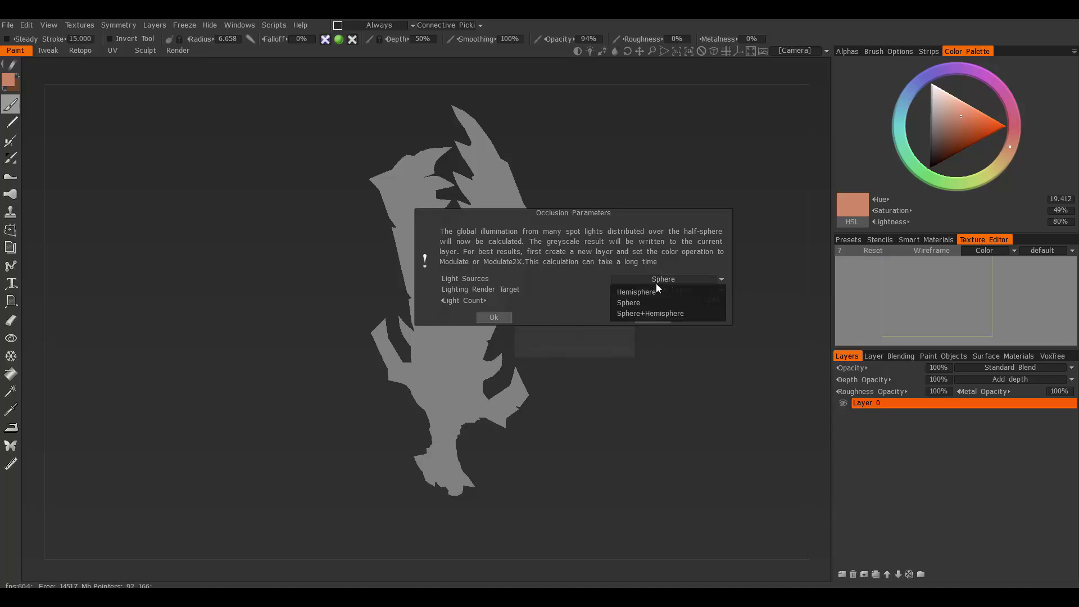
{"action": "left_click", "coordinate": [655, 282]}
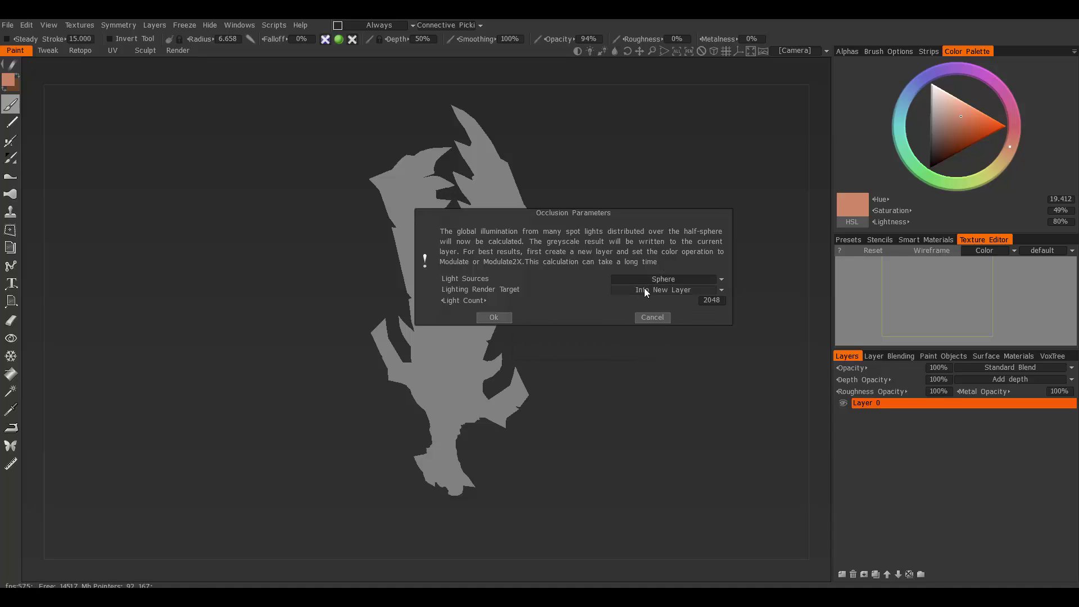
{"action": "left_click", "coordinate": [510, 313]}
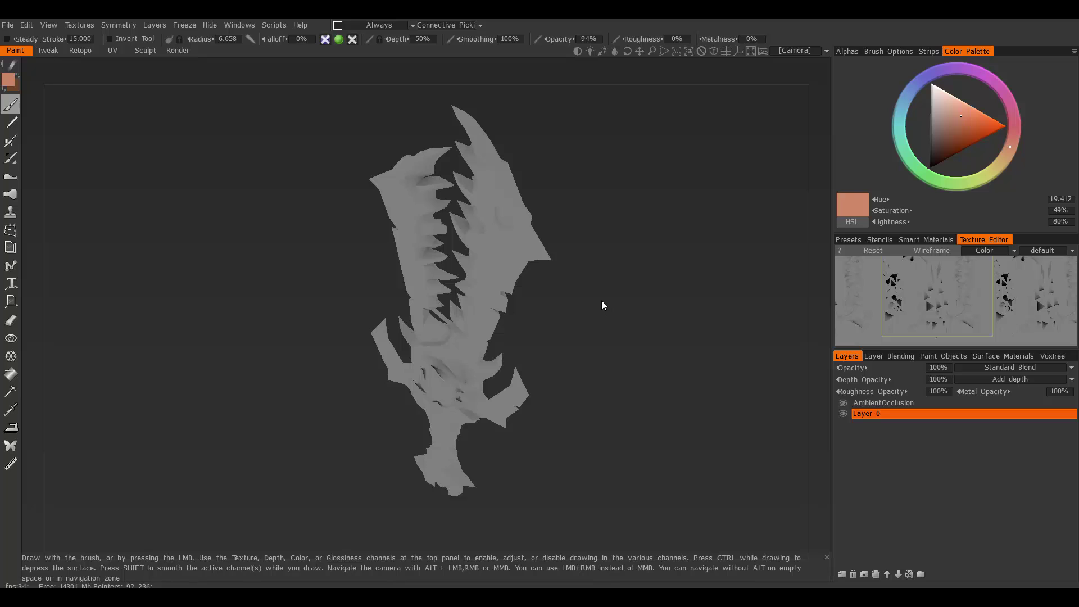
Orbit and zoom around the sword to inspect the baked occlusion shading
{"action": "scroll", "coordinate": [472, 269], "scroll_direction": "up", "scroll_amount": 6}
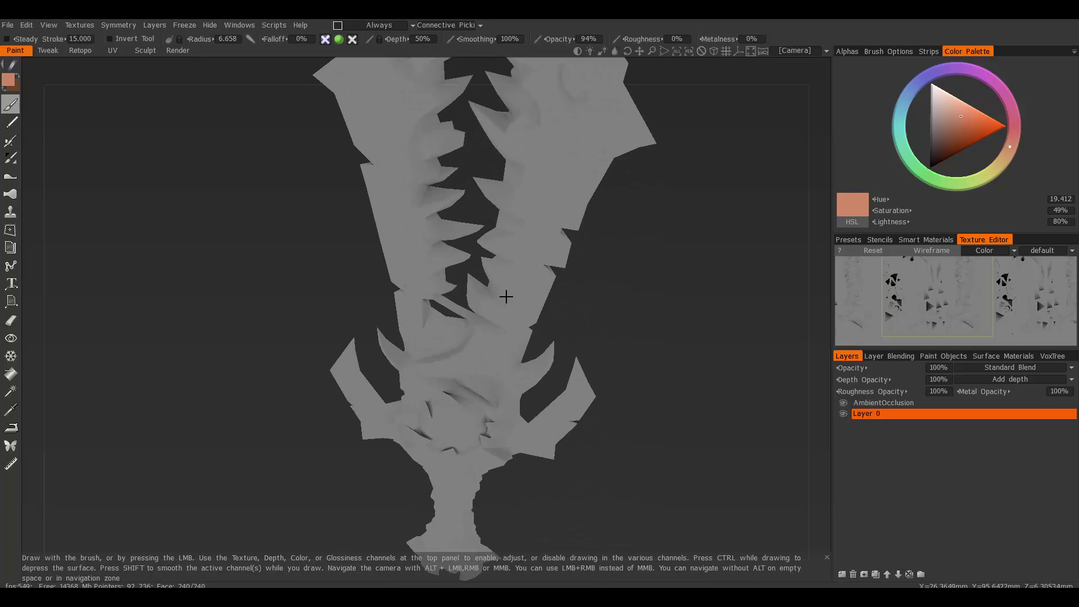
{"action": "left_click_drag", "start_coordinate": [500, 287], "coordinate": [571, 309], "text": "alt"}
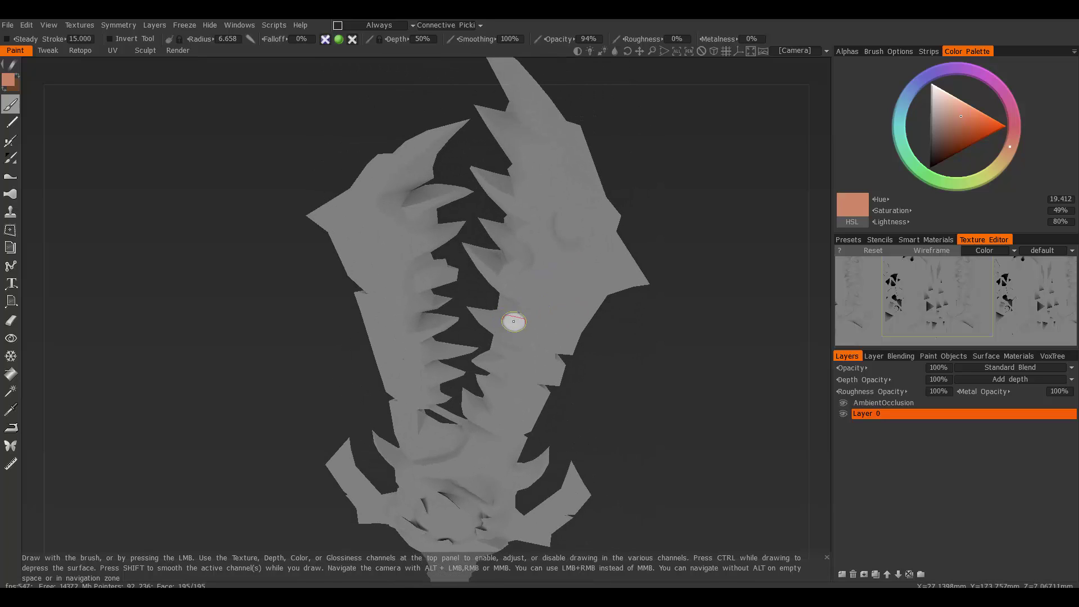
{"action": "left_click_drag", "start_coordinate": [628, 329], "coordinate": [621, 341]}
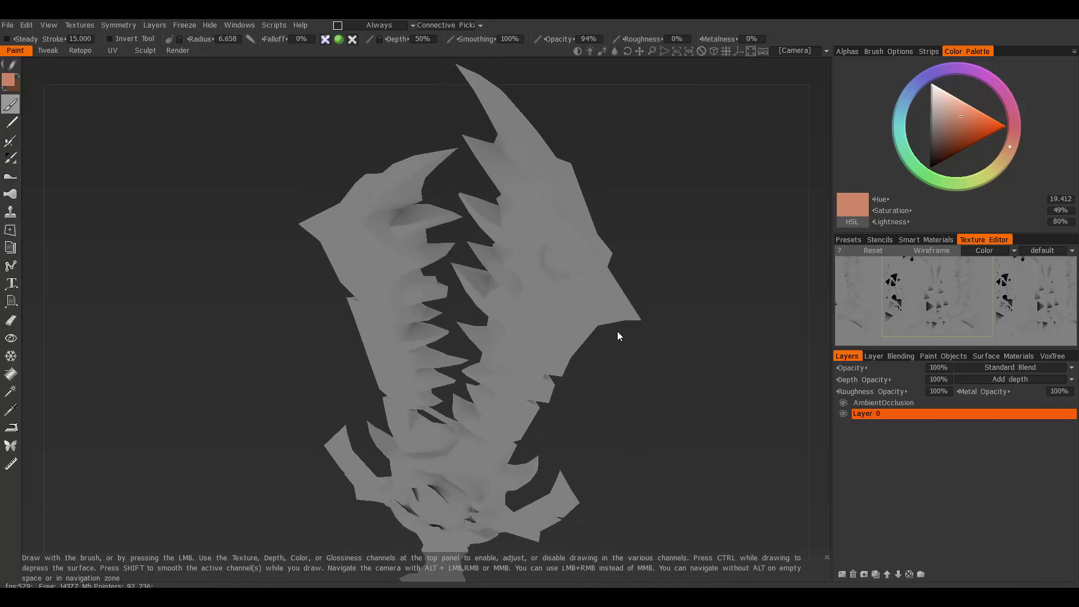
{"action": "scroll", "coordinate": [573, 334], "scroll_direction": "up", "scroll_amount": 5}
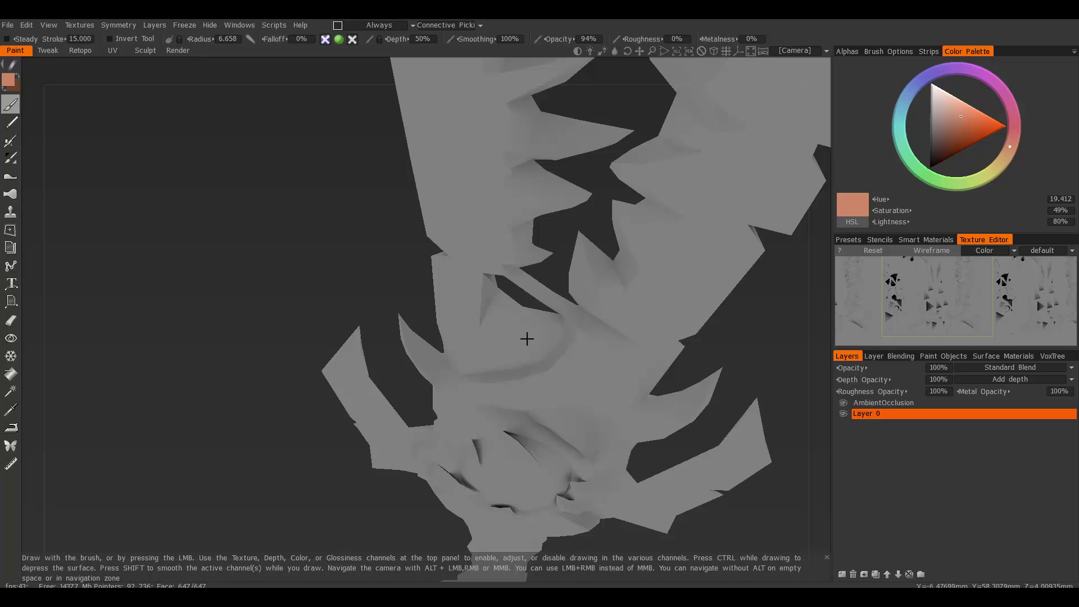
{"action": "scroll", "coordinate": [499, 301], "scroll_direction": "down", "scroll_amount": 5}
{"action": "mouse_move", "coordinate": [406, 282]}
{"action": "left_mouse_down"}
{"action": "mouse_move", "coordinate": [468, 326]}
{"action": "mouse_move", "coordinate": [445, 325]}
{"action": "left_mouse_up"}
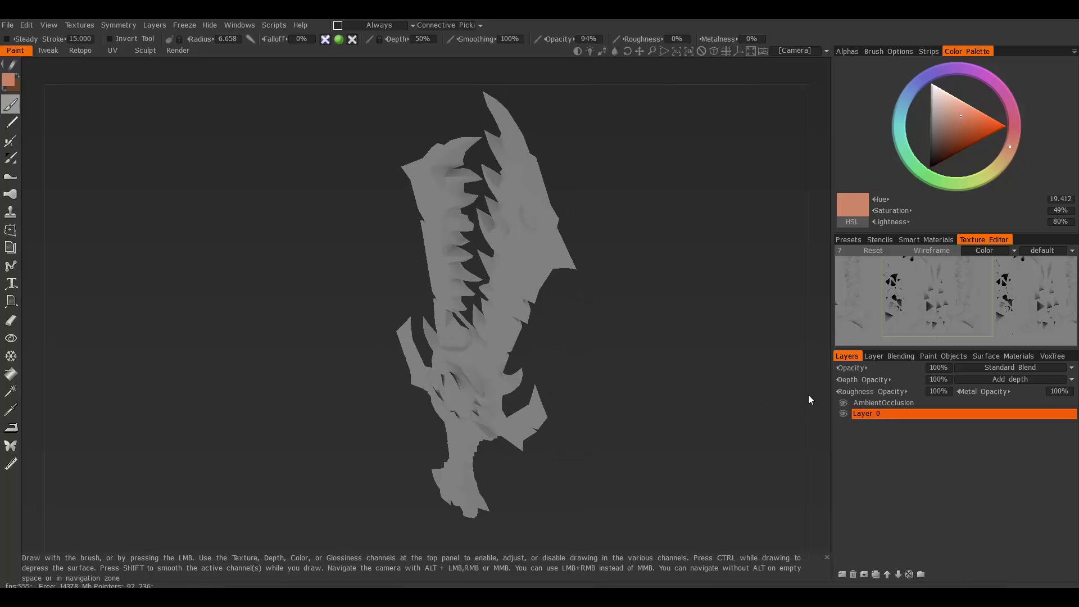
Toggle the AmbientOcclusion layer off and back on to compare, and zoom in on the sword
{"action": "left_click", "coordinate": [843, 403]}
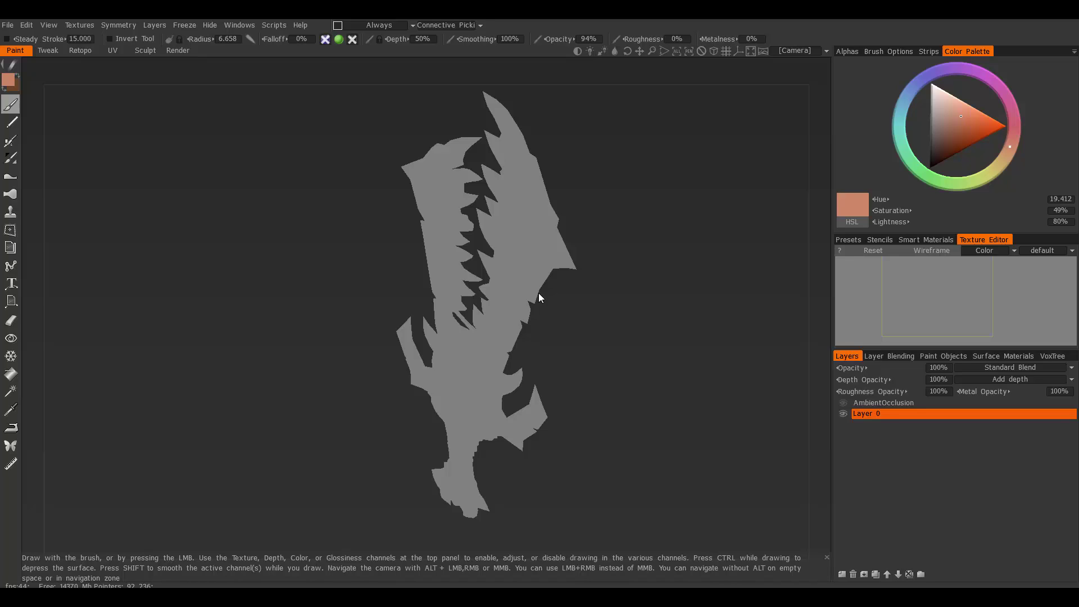
{"action": "left_click", "coordinate": [844, 403]}
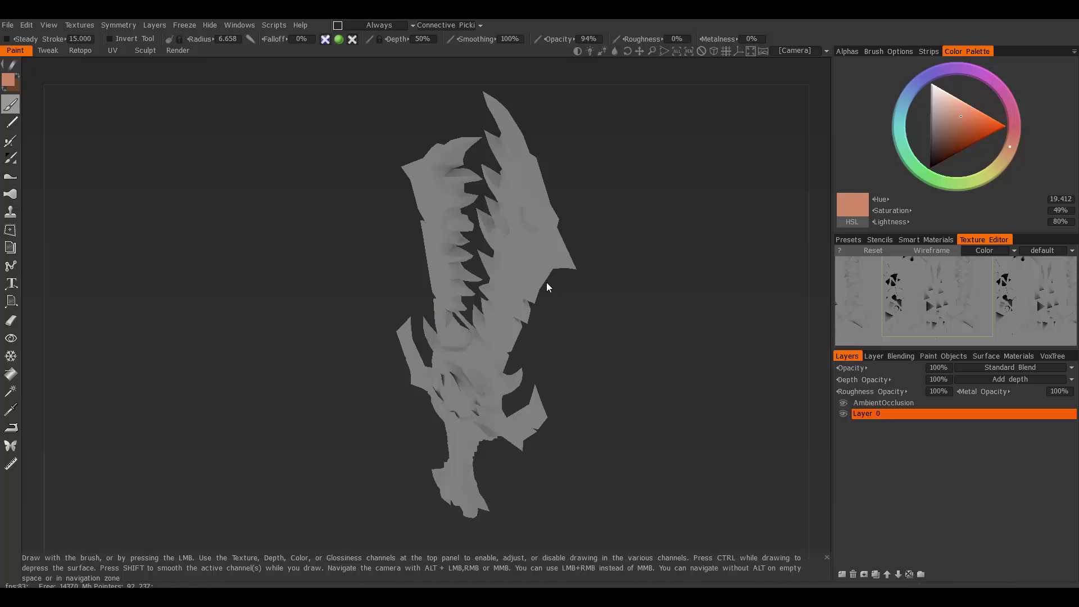
{"action": "scroll", "coordinate": [549, 282], "scroll_direction": "up", "scroll_amount": 3}
{"action": "scroll", "coordinate": [501, 243], "scroll_direction": "up", "scroll_amount": 2}
{"action": "scroll", "coordinate": [494, 261], "scroll_direction": "up", "scroll_amount": 4}
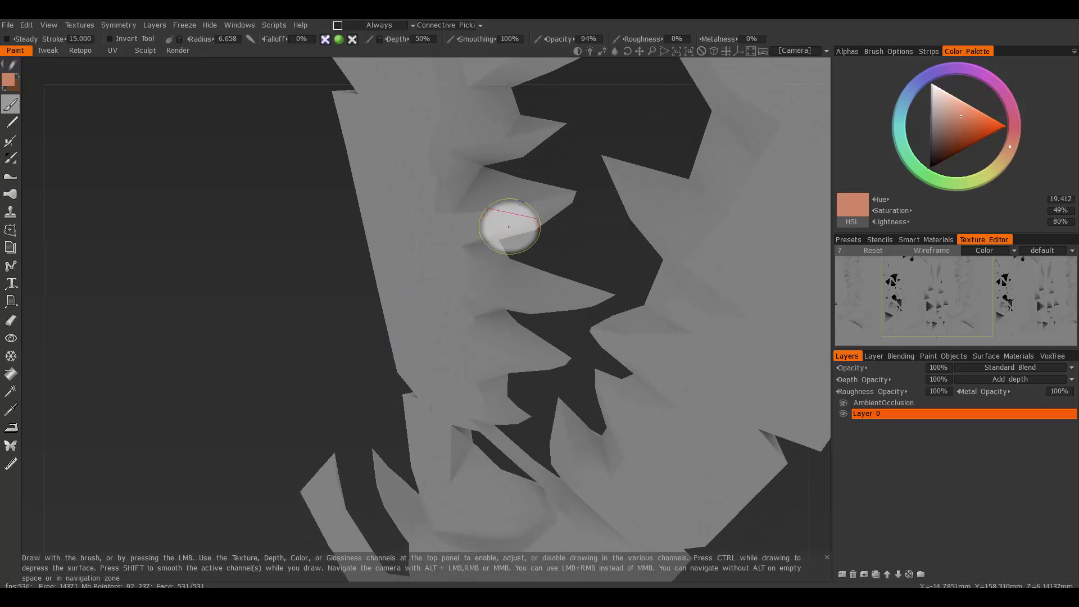
{"action": "scroll", "coordinate": [506, 212], "scroll_direction": "up", "scroll_amount": 1}
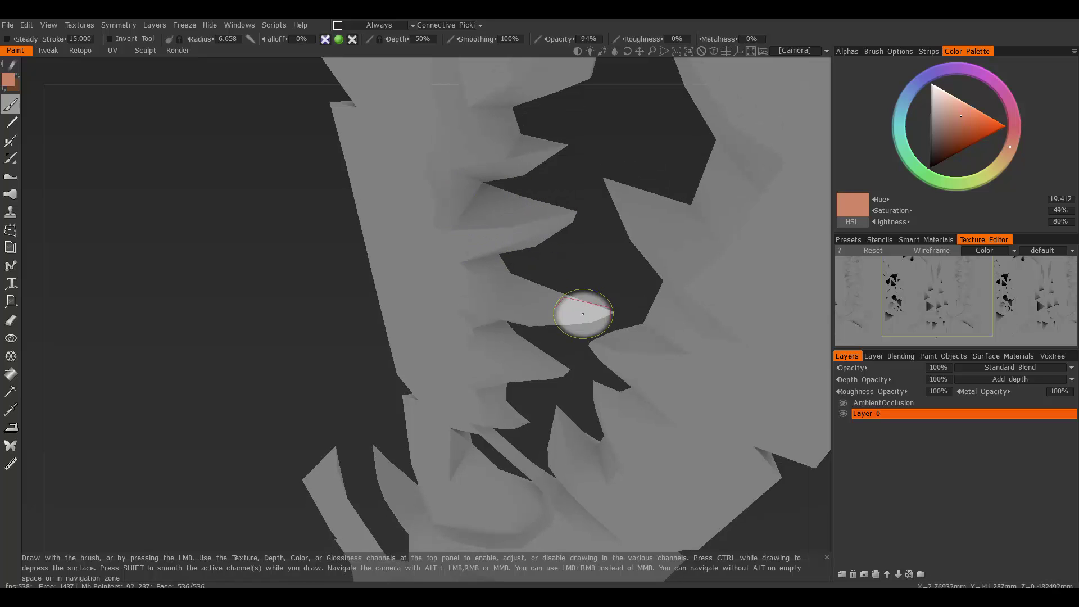
{"action": "scroll", "coordinate": [461, 315], "scroll_direction": "down", "scroll_amount": 9}
{"action": "scroll", "coordinate": [458, 315], "scroll_direction": "up", "scroll_amount": 3}
{"action": "middle_click_drag", "start_coordinate": [458, 315], "coordinate": [480, 277], "text": "alt"}
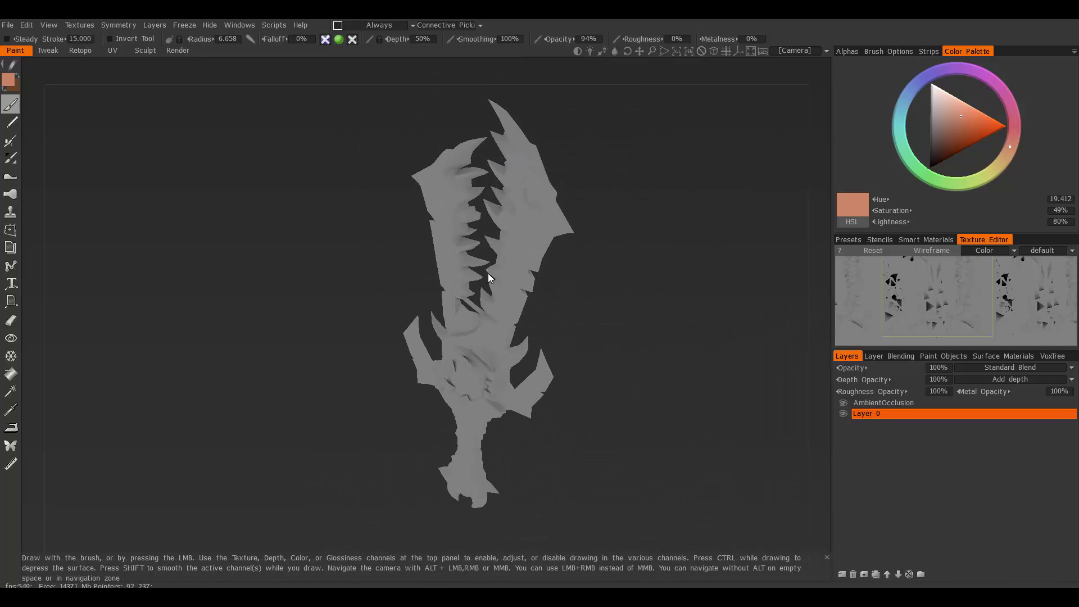
{"action": "scroll", "coordinate": [480, 280], "scroll_direction": "up", "scroll_amount": 4}
{"action": "scroll", "coordinate": [540, 378], "scroll_direction": "down", "scroll_amount": 2}
{"action": "scroll", "coordinate": [506, 343], "scroll_direction": "down", "scroll_amount": 4}
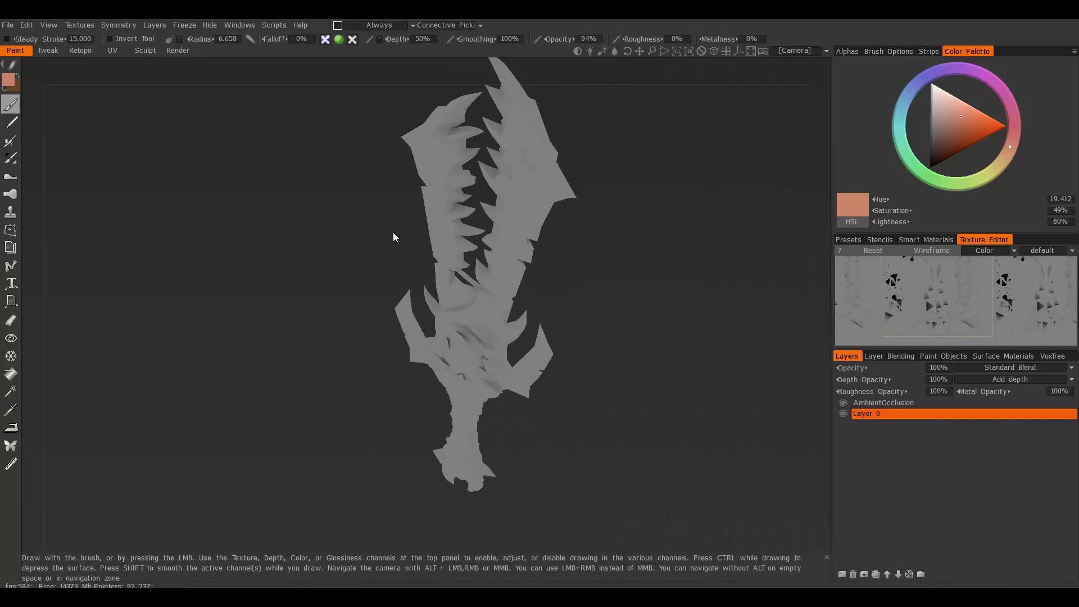
Bake a Sphere-lit direct light map (Render Room light, intensity 100, 2048 lights) into a new layer
{"action": "left_click", "coordinate": [89, 24]}
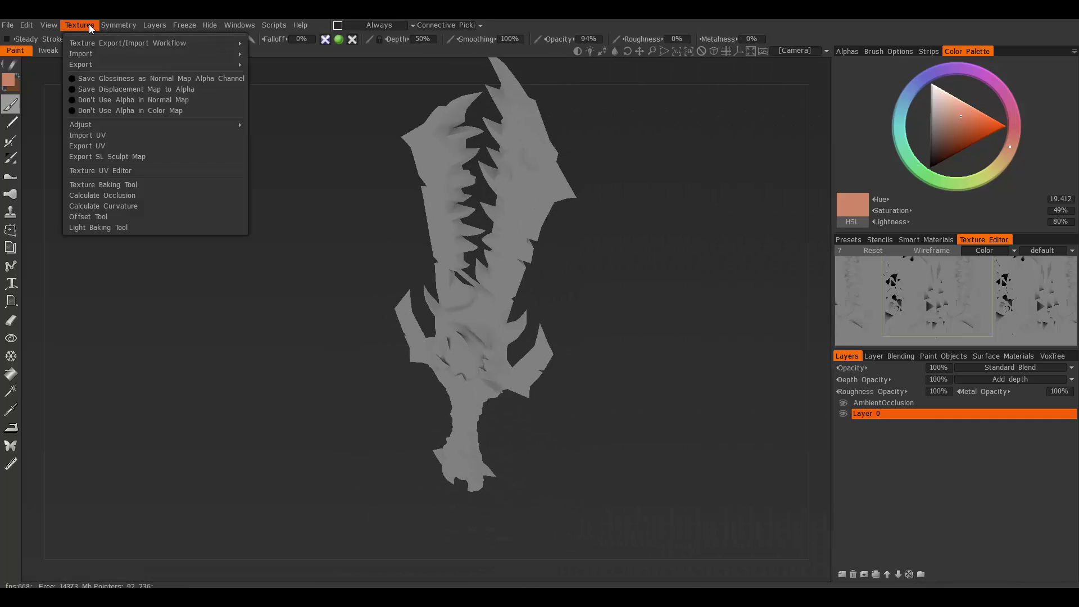
{"action": "left_click", "coordinate": [119, 227]}
{"action": "left_click_drag", "start_coordinate": [429, 267], "coordinate": [649, 170]}
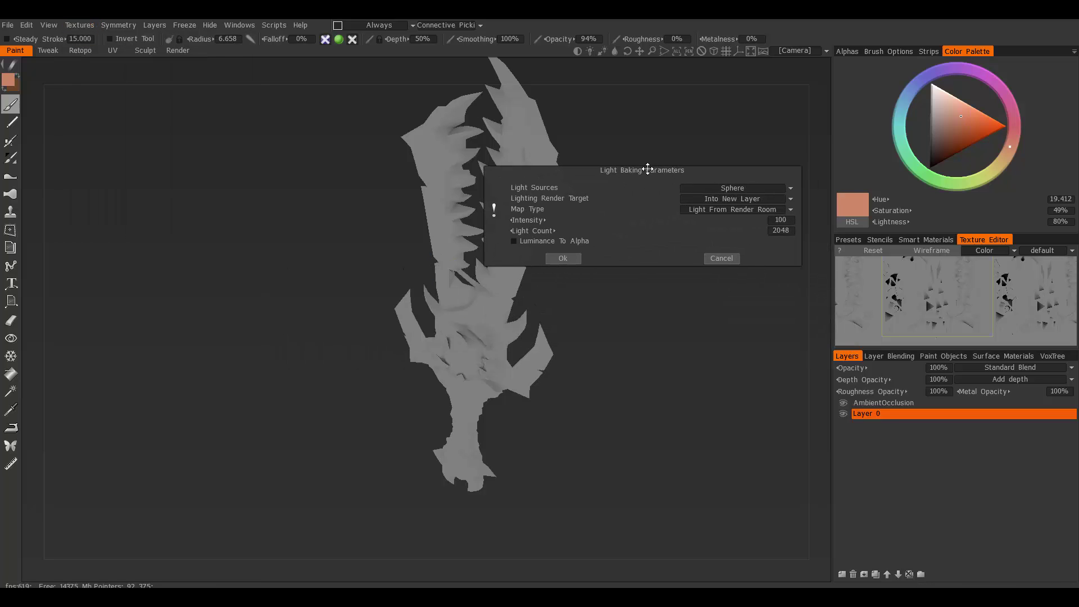
{"action": "left_click", "coordinate": [701, 185]}
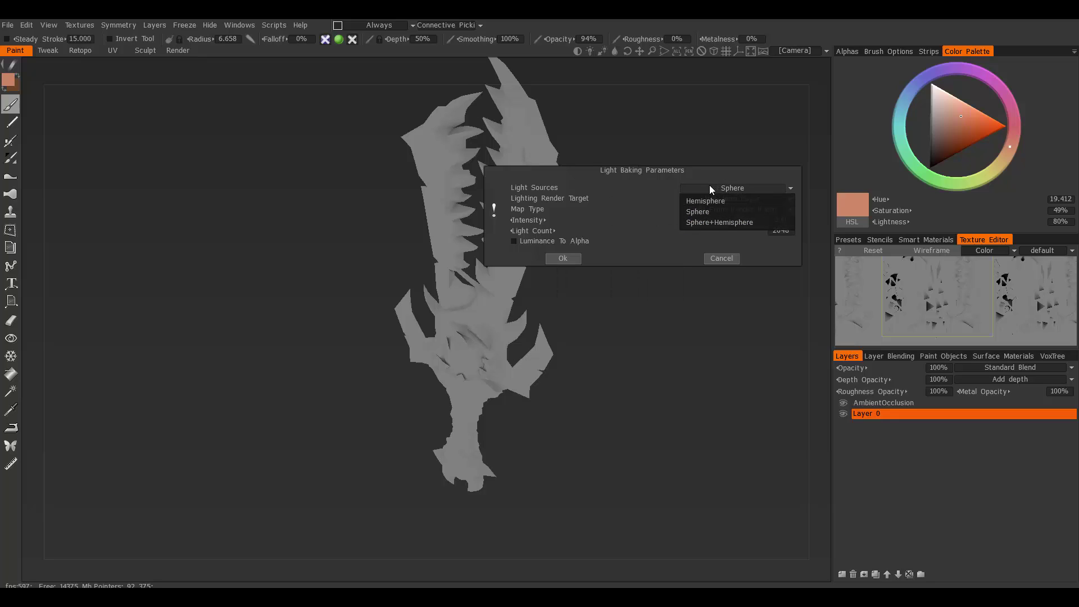
{"action": "left_click", "coordinate": [710, 186]}
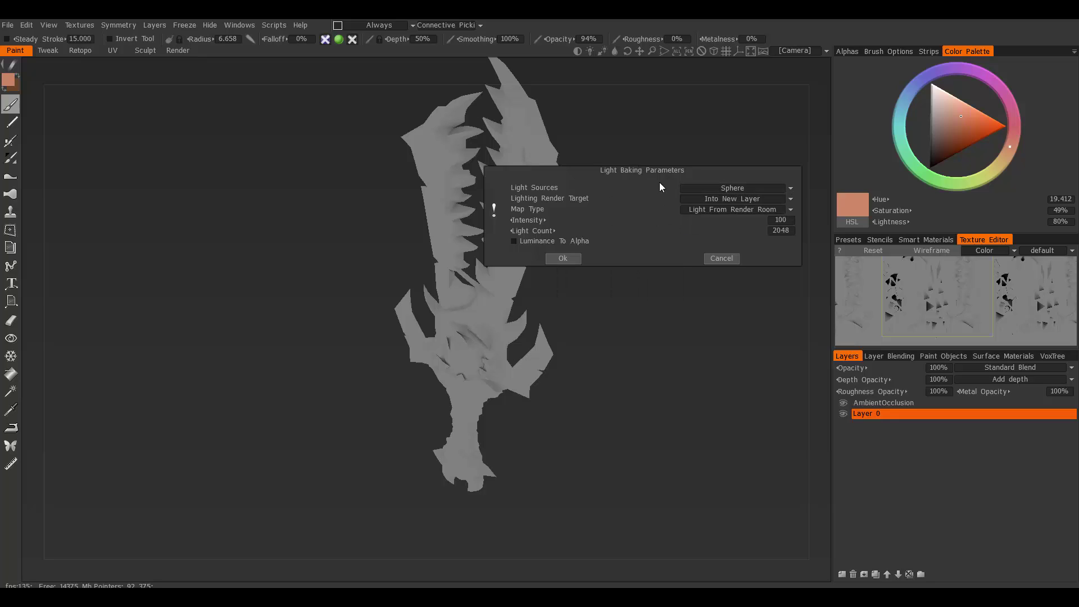
{"action": "left_click", "coordinate": [724, 188]}
{"action": "left_click", "coordinate": [725, 189]}
{"action": "left_click", "coordinate": [733, 189]}
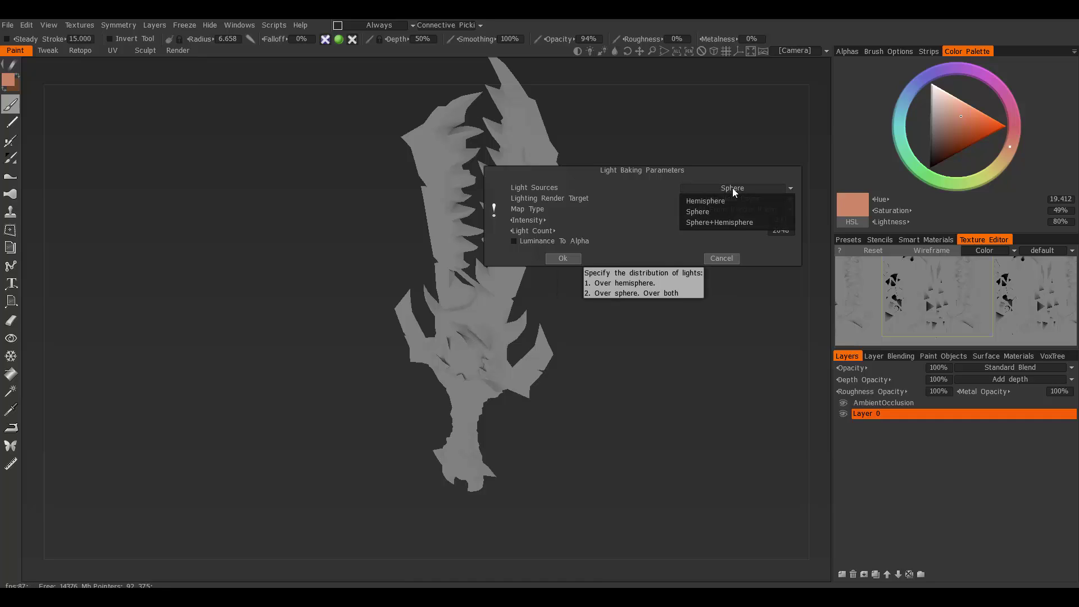
{"action": "left_click", "coordinate": [733, 188]}
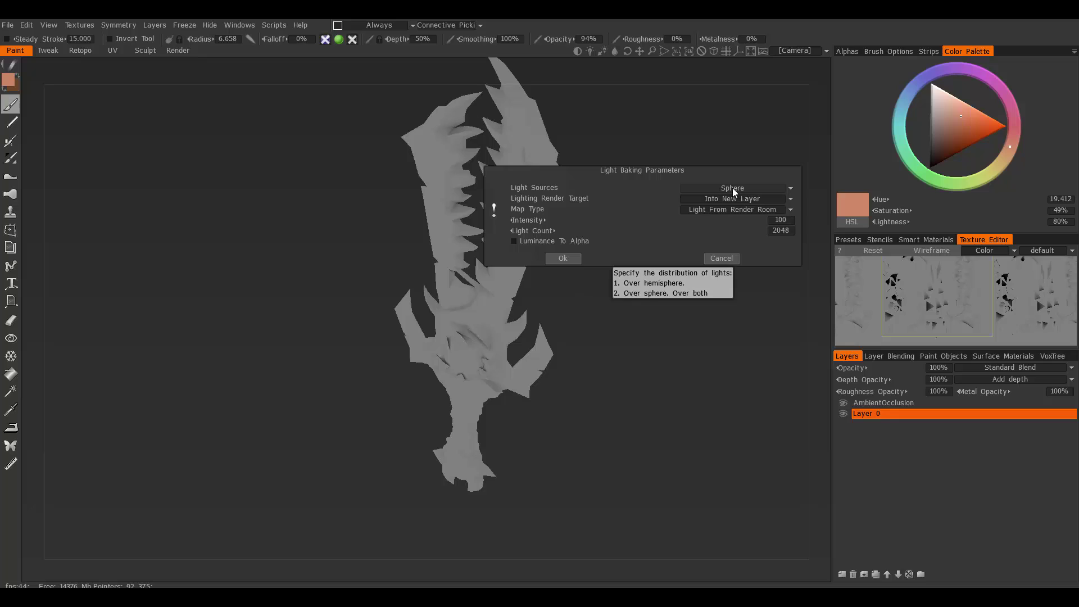
{"action": "left_click", "coordinate": [566, 258]}
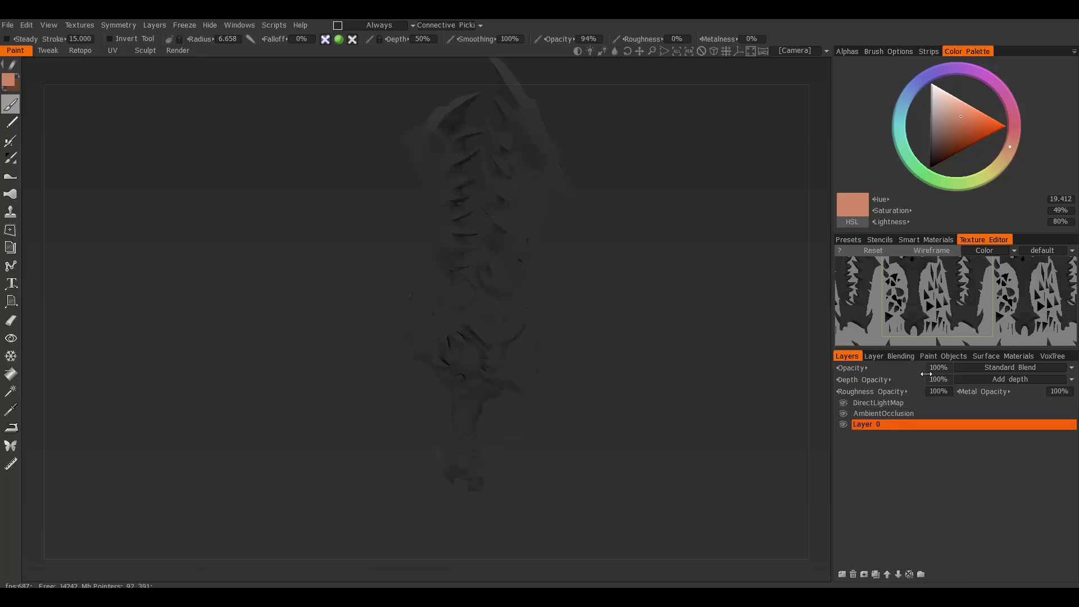
Set the DirectLightMap layer's opacity to 50
{"action": "left_click", "coordinate": [880, 403]}
{"action": "left_click", "coordinate": [882, 404]}
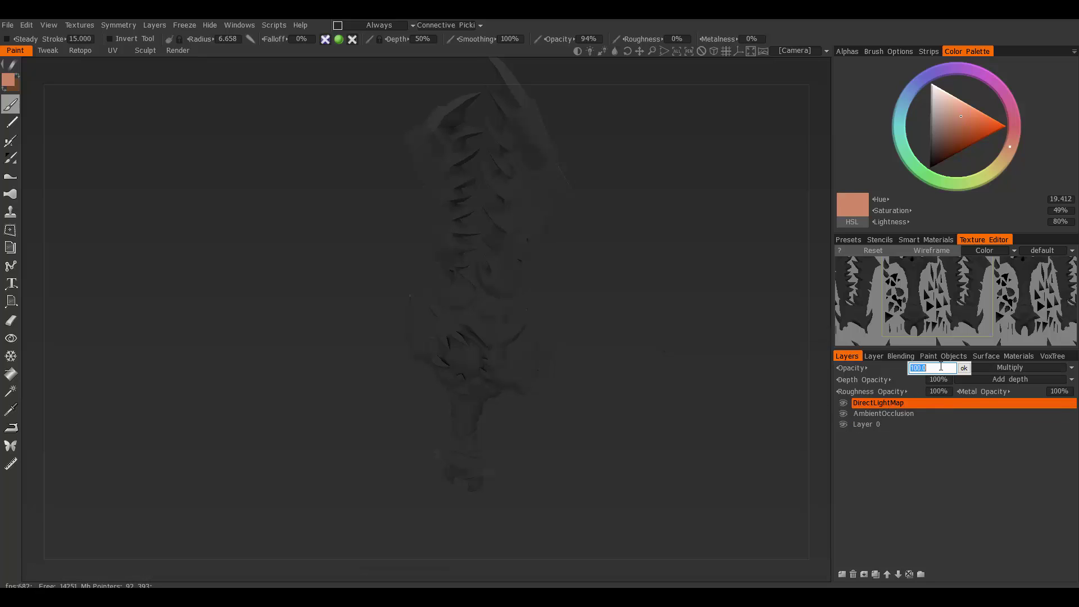
{"action": "type", "text": "50"}
{"action": "key", "text": "Return"}
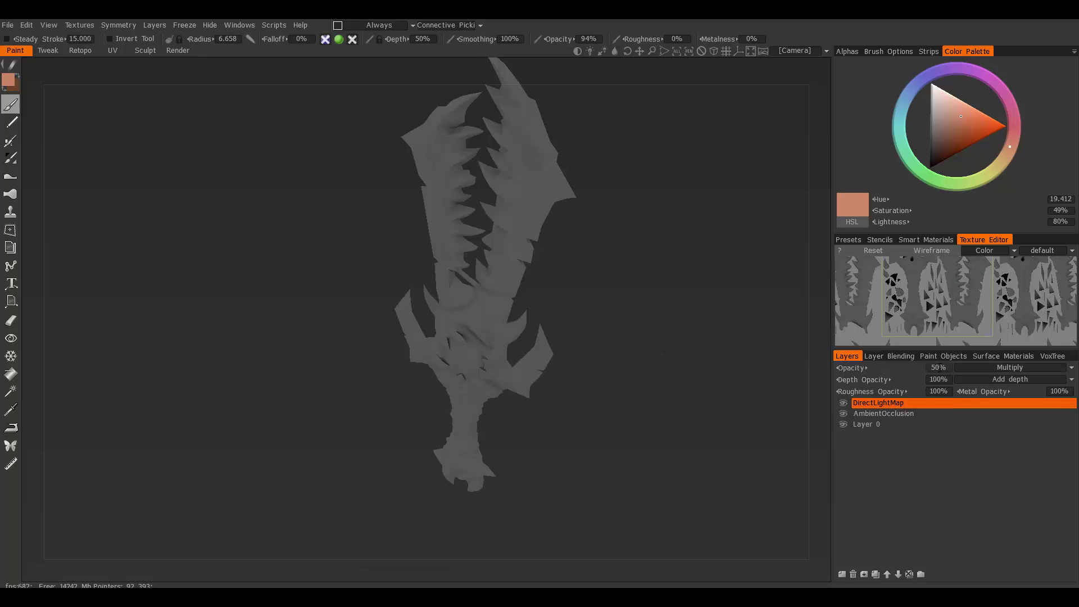
Pan and rotate around the sword blade and hilt to inspect the softened lighting
{"action": "middle_click_drag", "start_coordinate": [456, 144], "coordinate": [437, 208], "text": "alt"}
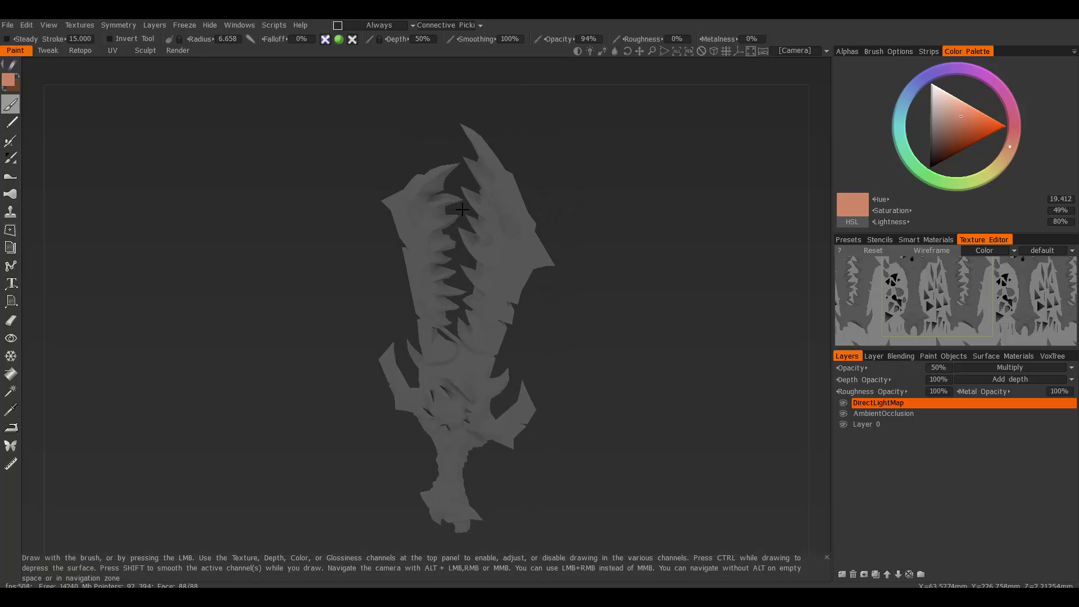
{"action": "right_click_drag", "start_coordinate": [437, 208], "coordinate": [461, 260], "text": "alt"}
{"action": "mouse_move", "coordinate": [460, 261]}
{"action": "left_mouse_down", "text": "alt"}
{"action": "mouse_move", "coordinate": [539, 248]}
{"action": "mouse_move", "coordinate": [529, 248]}
{"action": "mouse_move", "coordinate": [541, 270]}
{"action": "mouse_move", "coordinate": [519, 262]}
{"action": "left_mouse_up", "text": "alt"}
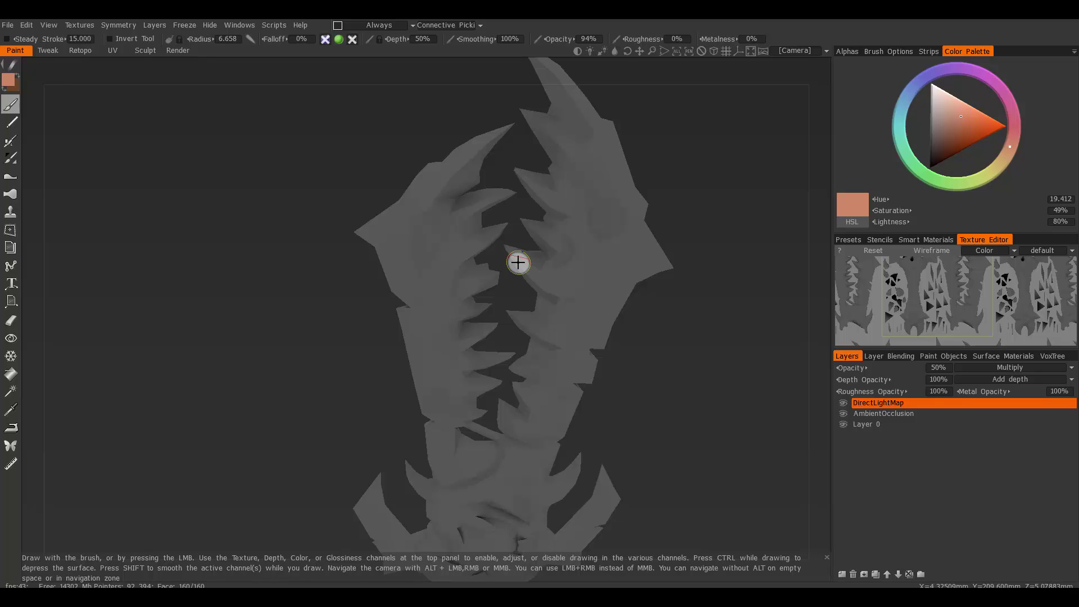
{"action": "middle_click_drag", "start_coordinate": [564, 419], "coordinate": [571, 177], "text": "alt"}
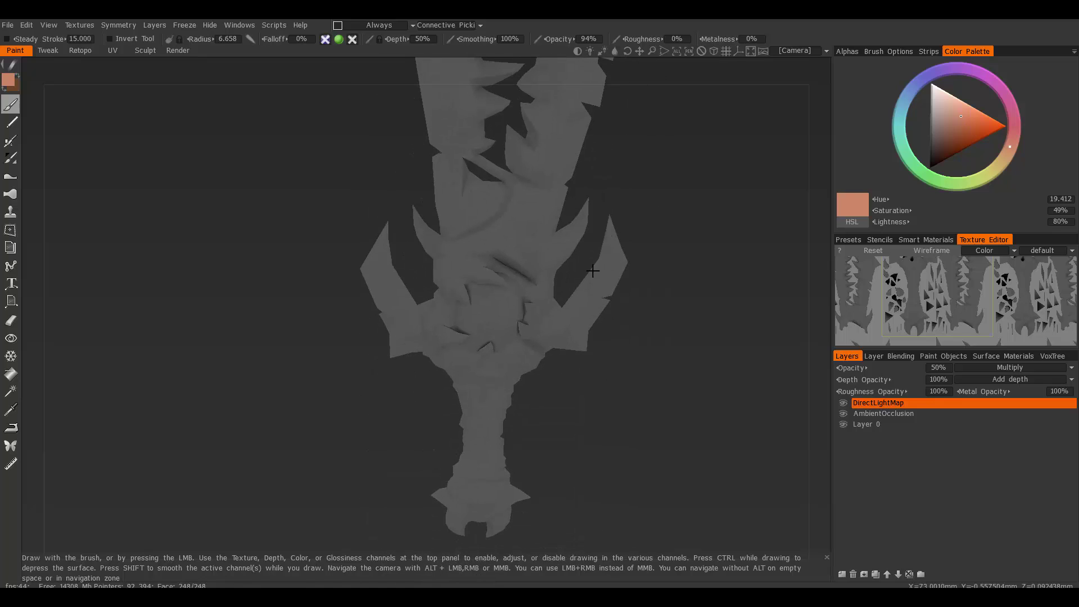
{"action": "left_click_drag", "start_coordinate": [595, 270], "coordinate": [524, 276], "text": "alt"}
{"action": "middle_click_drag", "start_coordinate": [524, 272], "coordinate": [484, 371], "text": "alt"}
{"action": "middle_click_drag", "start_coordinate": [533, 243], "coordinate": [535, 294], "text": "alt"}
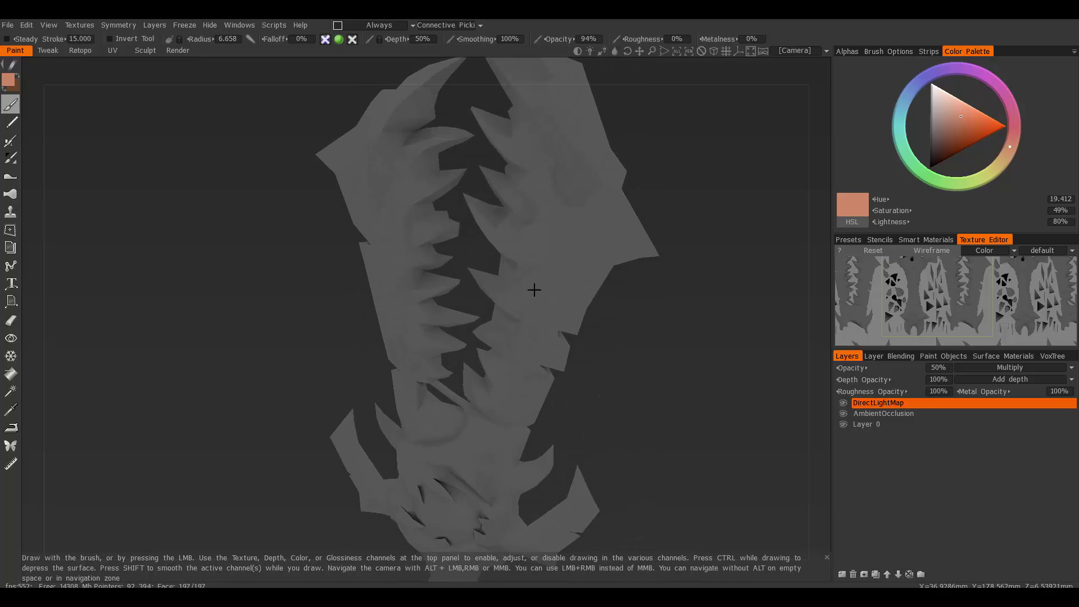
{"action": "right_click_drag", "start_coordinate": [534, 294], "coordinate": [491, 258], "text": "alt"}
{"action": "middle_click_drag", "start_coordinate": [491, 258], "coordinate": [498, 180], "text": "alt"}
{"action": "mouse_move", "coordinate": [498, 180]}
{"action": "left_mouse_down", "text": "alt"}
{"action": "mouse_move", "coordinate": [571, 264]}
{"action": "mouse_move", "coordinate": [747, 261]}
{"action": "mouse_move", "coordinate": [467, 260]}
{"action": "left_mouse_up", "text": "alt"}
Zoom in closely on the hilt, then back out to view the blade teeth
{"action": "scroll", "coordinate": [499, 323], "scroll_direction": "up", "scroll_amount": 5}
{"action": "left_click_drag", "start_coordinate": [499, 324], "coordinate": [470, 219], "text": "alt"}
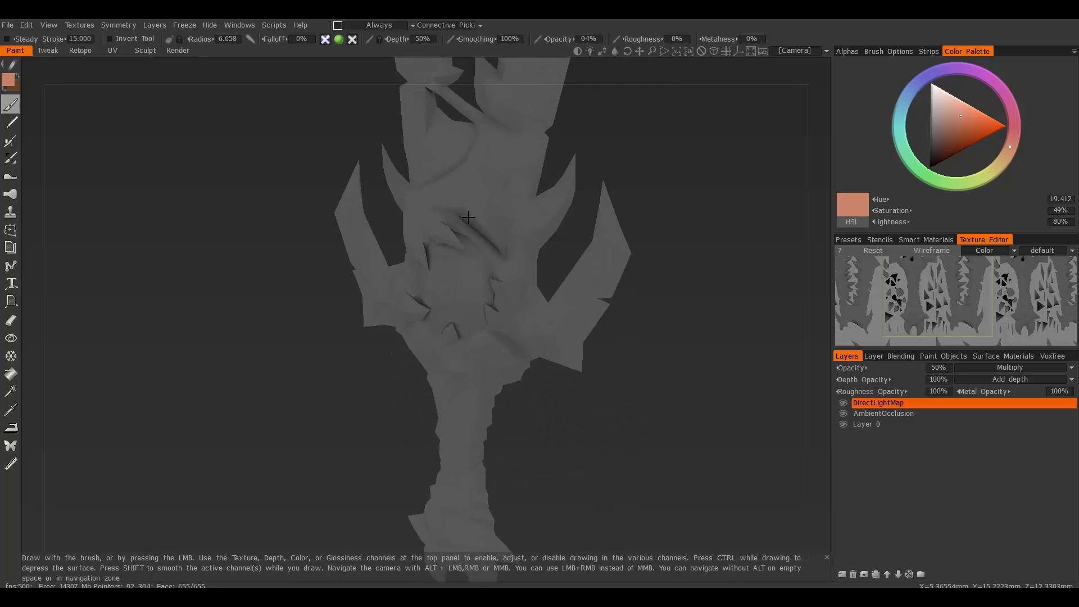
{"action": "right_click_drag", "start_coordinate": [470, 219], "coordinate": [465, 284], "text": "alt"}
{"action": "left_click_drag", "start_coordinate": [465, 284], "coordinate": [513, 275], "text": "alt"}
{"action": "right_click_drag", "start_coordinate": [513, 275], "coordinate": [477, 242], "text": "alt"}
{"action": "mouse_move", "coordinate": [477, 241]}
{"action": "left_mouse_down", "text": "alt"}
{"action": "mouse_move", "coordinate": [480, 267]}
{"action": "mouse_move", "coordinate": [465, 253]}
{"action": "left_mouse_up", "text": "alt"}
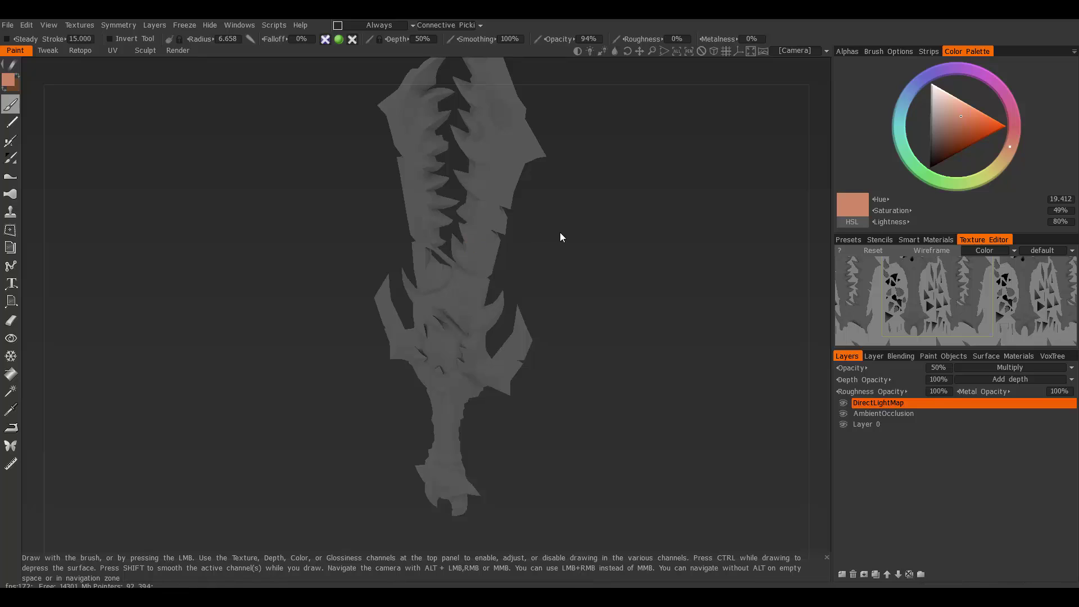
{"action": "left_click_drag", "start_coordinate": [544, 244], "coordinate": [528, 229]}
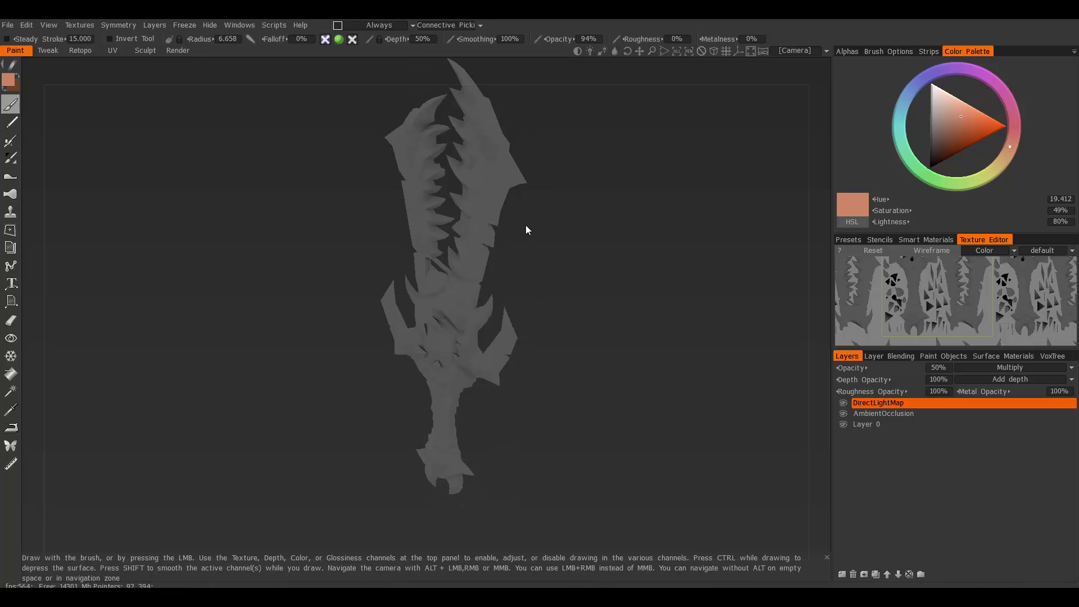
Calculate a curvature map for the sword from the Textures menu
{"action": "left_click", "coordinate": [77, 25]}
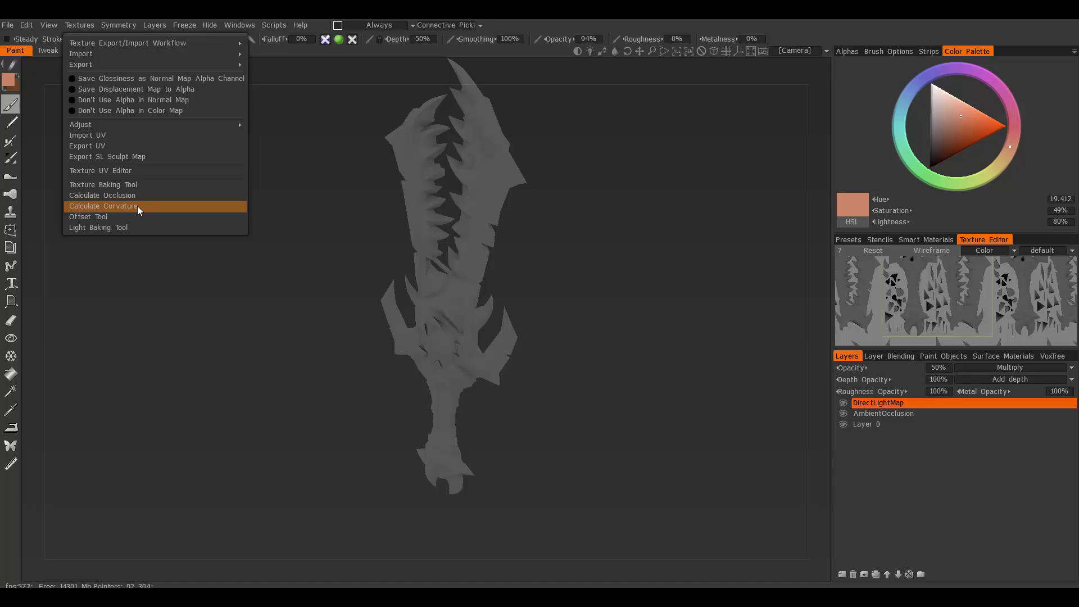
{"action": "left_click", "coordinate": [161, 204]}
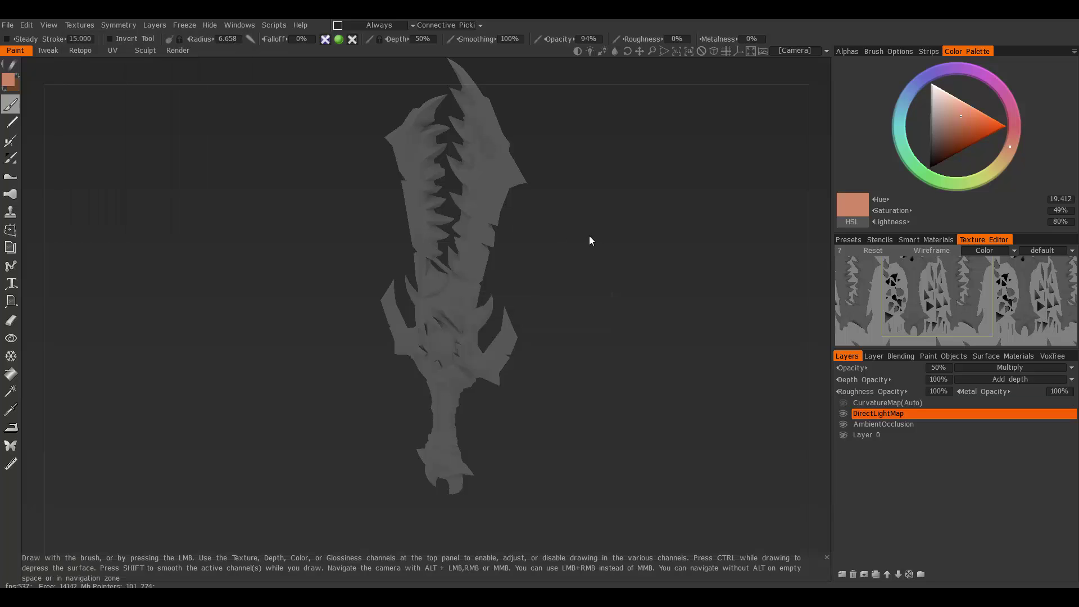
{"action": "left_click_drag", "start_coordinate": [589, 241], "coordinate": [498, 270]}
Make the CurvatureMap(Auto) layer visible and inspect the edge highlights on teeth, guard and handle
{"action": "left_click", "coordinate": [847, 401]}
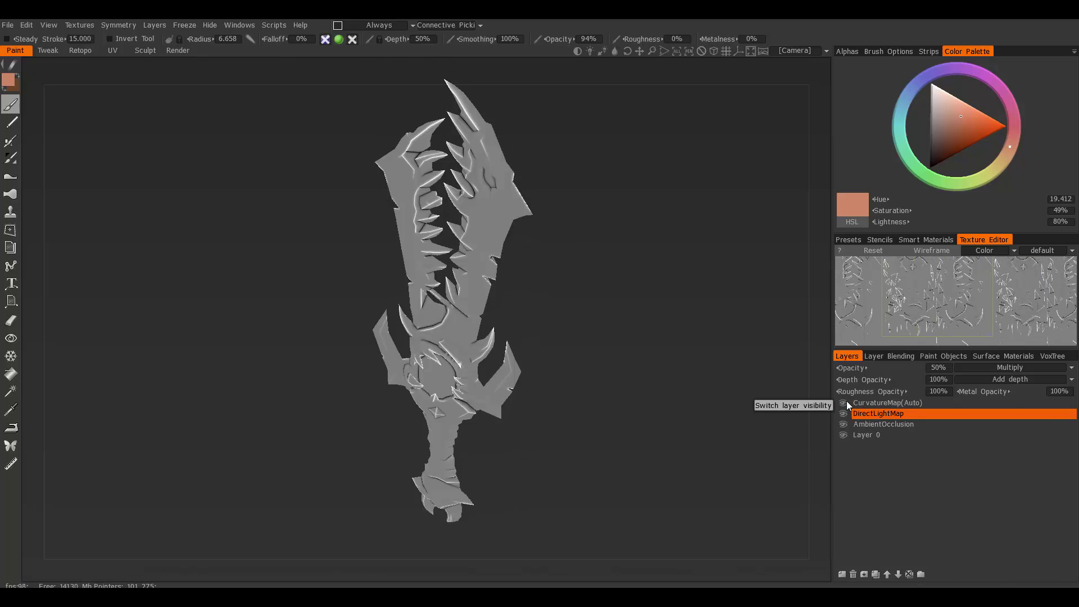
{"action": "scroll", "coordinate": [488, 253], "scroll_direction": "up", "scroll_amount": 5}
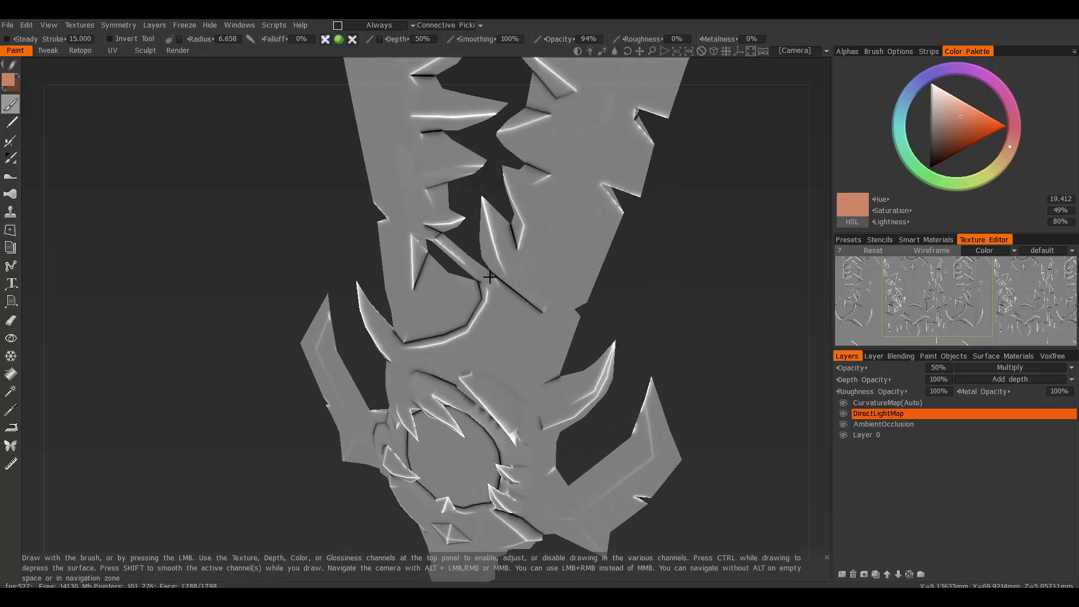
{"action": "middle_click_drag", "start_coordinate": [488, 254], "coordinate": [510, 375], "text": "alt"}
{"action": "middle_click_drag", "start_coordinate": [488, 305], "coordinate": [498, 163], "text": "alt"}
{"action": "middle_click_drag", "start_coordinate": [506, 405], "coordinate": [508, 284], "text": "alt"}
{"action": "left_click_drag", "start_coordinate": [508, 285], "coordinate": [476, 253], "text": "alt"}
{"action": "scroll", "coordinate": [477, 253], "scroll_direction": "down", "scroll_amount": 3}
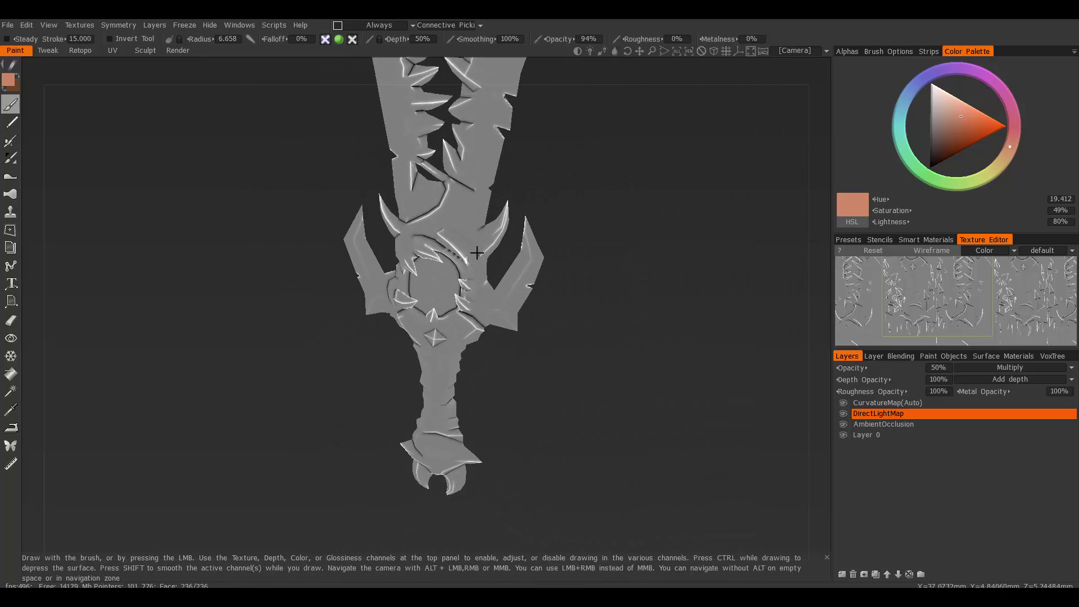
{"action": "scroll", "coordinate": [477, 253], "scroll_direction": "up", "scroll_amount": 4}
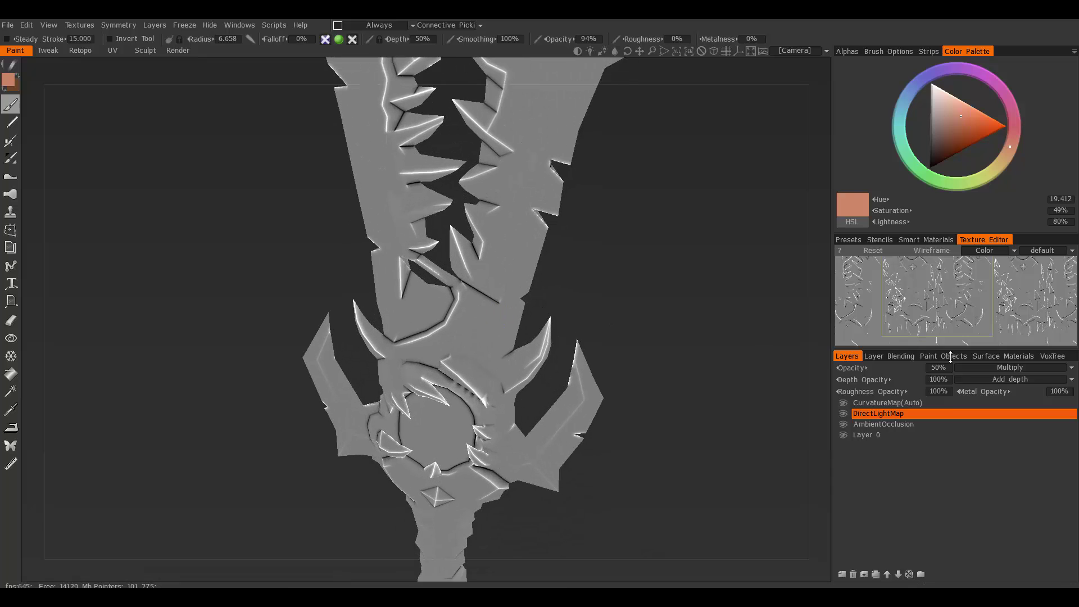
Set the CurvatureMap(Auto) layer's opacity to 10
{"action": "left_click", "coordinate": [885, 401]}
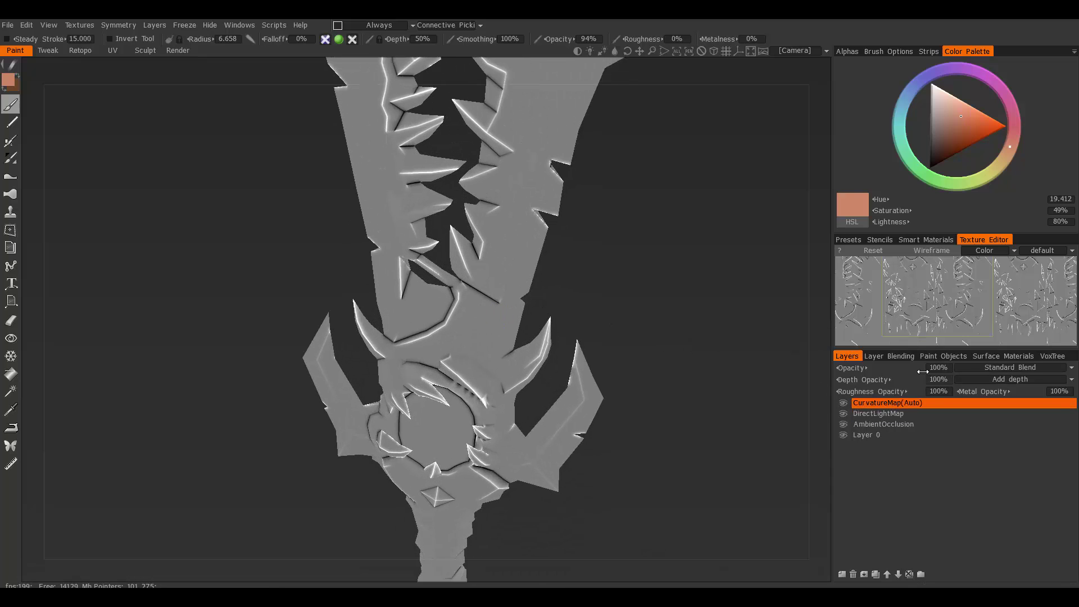
{"action": "left_click", "coordinate": [936, 367]}
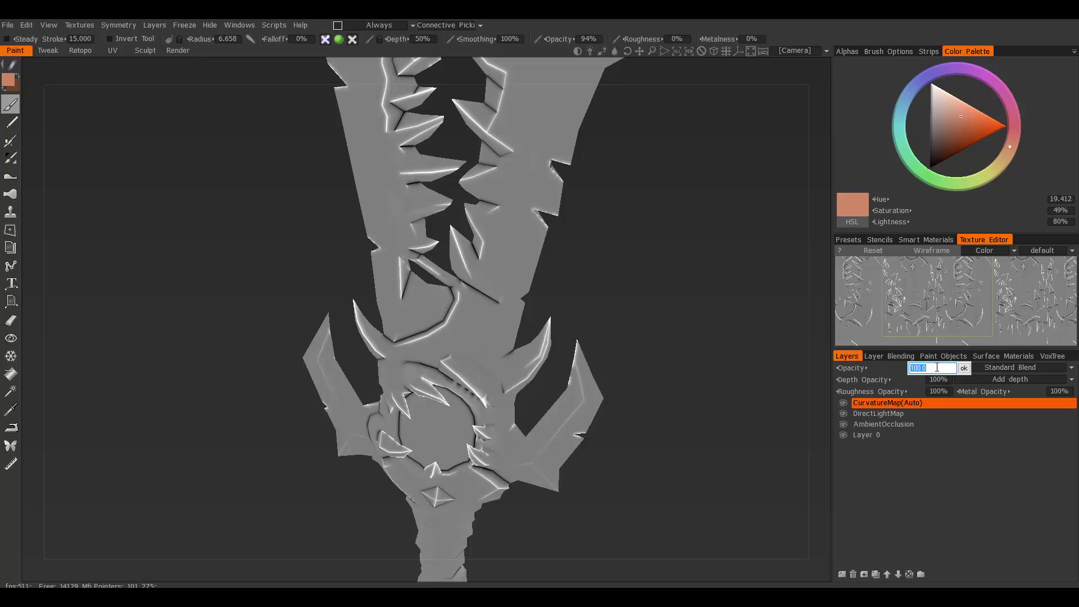
{"action": "type", "text": "10"}
{"action": "key", "text": "Return"}
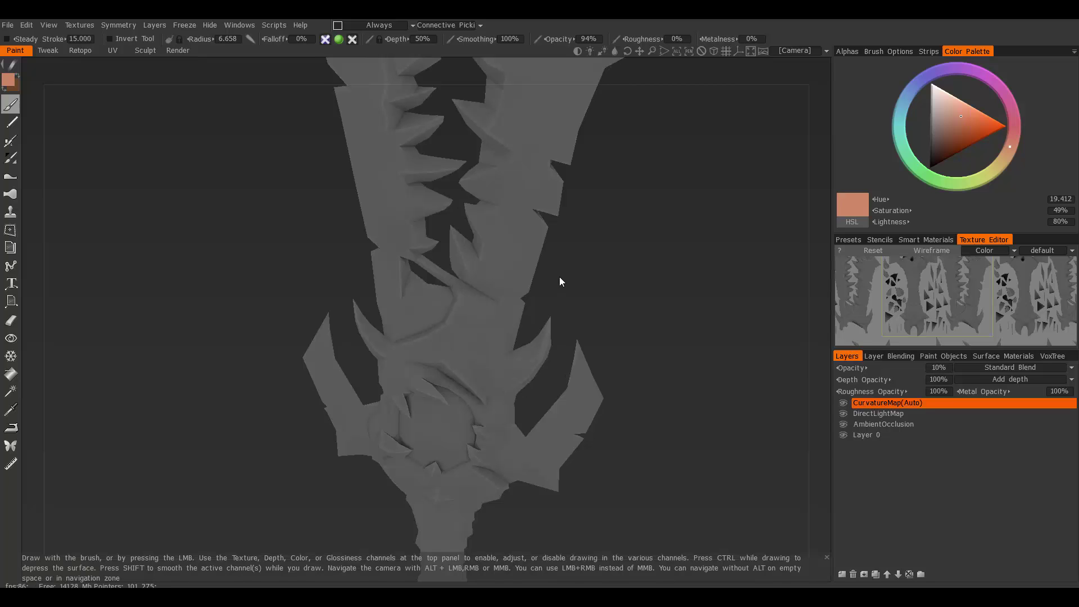
Inspect the handle up close, then orbit to show the jagged blade with subtle highlights
{"action": "middle_click_drag", "start_coordinate": [411, 531], "coordinate": [406, 306]}
{"action": "right_click_drag", "start_coordinate": [407, 307], "coordinate": [424, 356], "text": "alt"}
{"action": "left_click_drag", "start_coordinate": [424, 357], "coordinate": [468, 347], "text": "alt"}
{"action": "right_click_drag", "start_coordinate": [468, 346], "coordinate": [448, 343], "text": "alt"}
{"action": "middle_click_drag", "start_coordinate": [448, 343], "coordinate": [434, 297], "text": "alt"}
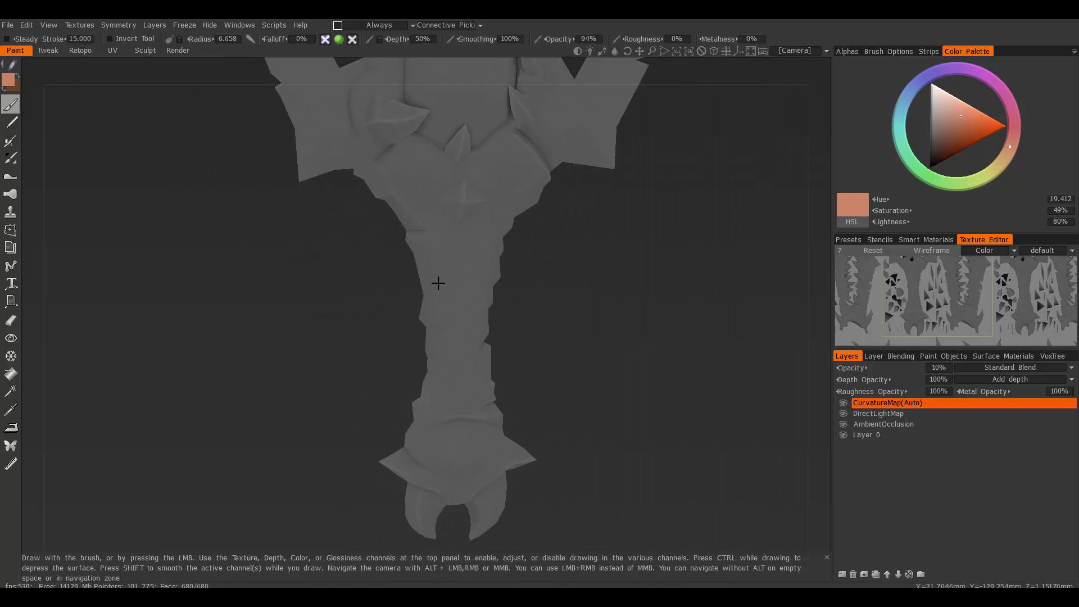
{"action": "left_click_drag", "start_coordinate": [433, 296], "coordinate": [436, 303], "text": "alt"}
{"action": "right_click_drag", "start_coordinate": [524, 337], "coordinate": [503, 321], "text": "alt"}
{"action": "mouse_move", "coordinate": [504, 322]}
{"action": "left_mouse_down", "text": "alt"}
{"action": "mouse_move", "coordinate": [470, 354]}
{"action": "mouse_move", "coordinate": [501, 362]}
{"action": "mouse_move", "coordinate": [518, 440]}
{"action": "mouse_move", "coordinate": [516, 288]}
{"action": "mouse_move", "coordinate": [491, 352]}
{"action": "mouse_move", "coordinate": [556, 381]}
{"action": "mouse_move", "coordinate": [549, 402]}
{"action": "mouse_move", "coordinate": [503, 318]}
{"action": "mouse_move", "coordinate": [504, 335]}
{"action": "left_mouse_up", "text": "alt"}
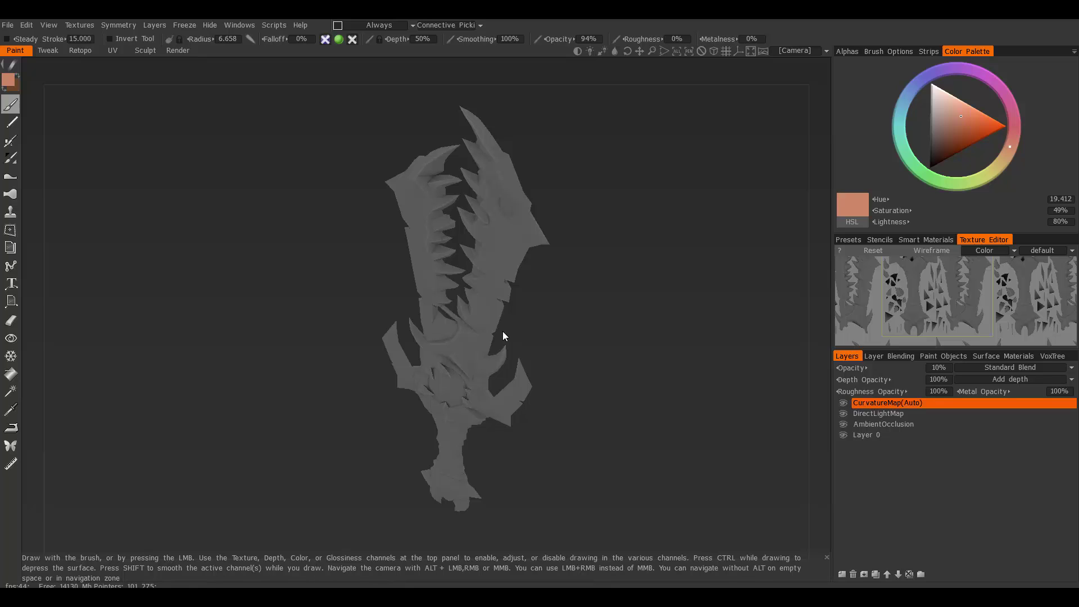
{"action": "mouse_move", "coordinate": [470, 287]}
{"action": "left_mouse_down", "text": "alt"}
{"action": "mouse_move", "coordinate": [575, 295]}
{"action": "mouse_move", "coordinate": [462, 282]}
{"action": "left_mouse_up", "text": "alt"}
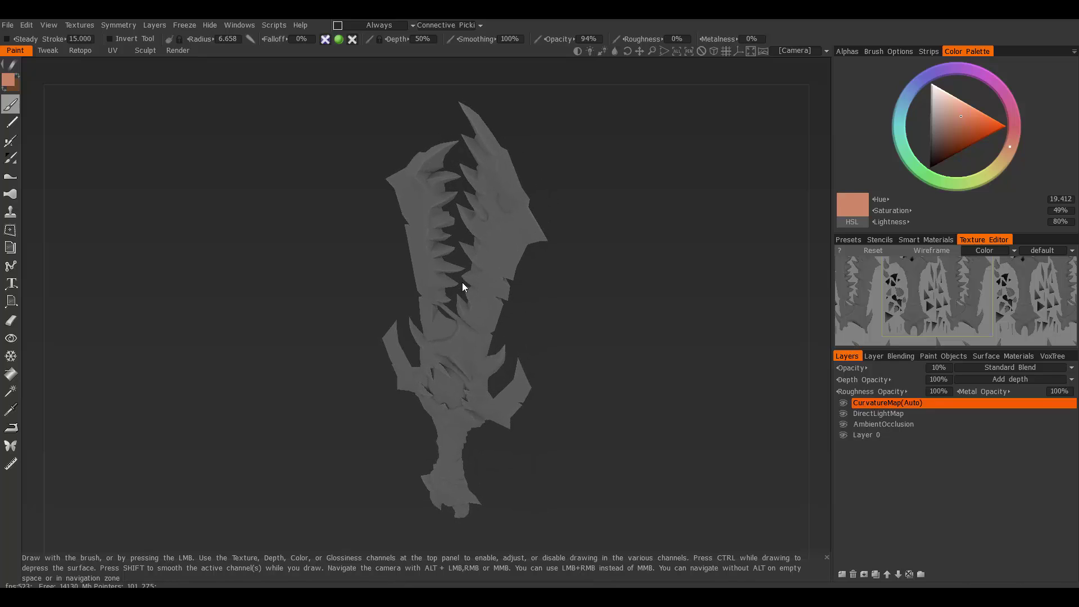
{"action": "left_click_drag", "start_coordinate": [489, 306], "coordinate": [471, 286], "text": "alt"}
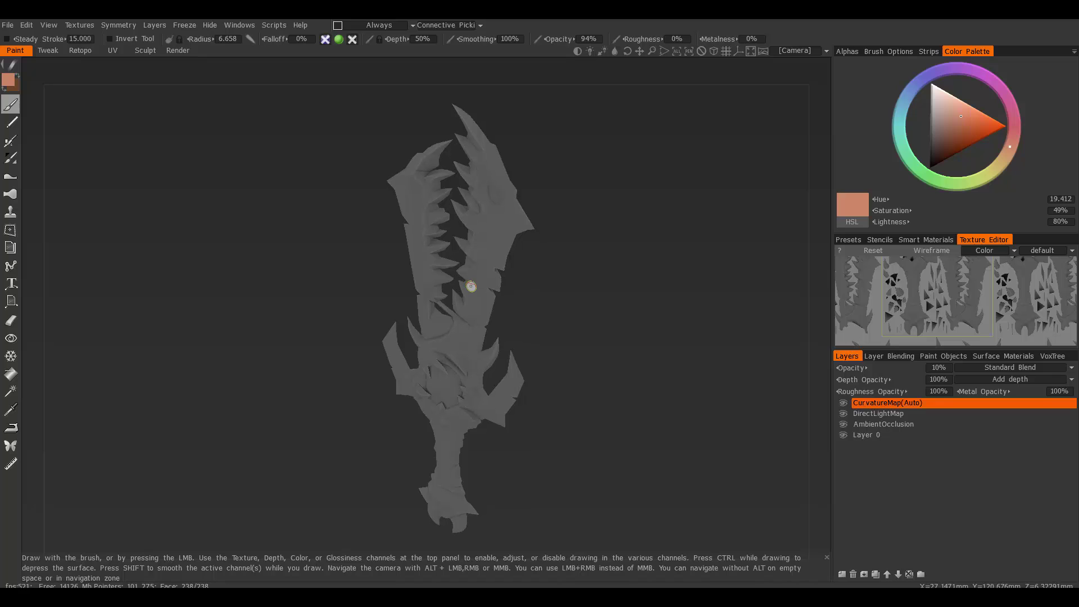